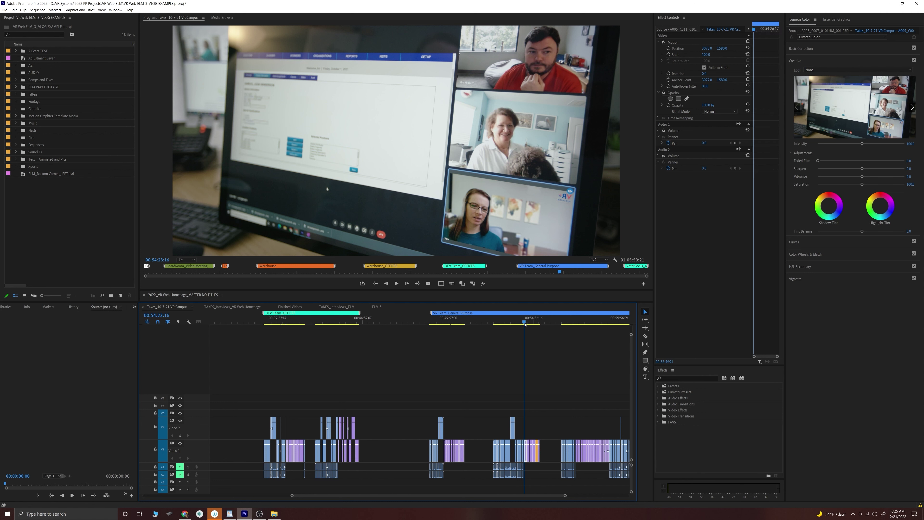
- Look over the marked footage sections across the whole Takes_10-7-21 VR Campus sequence
click(787, 207)
scroll(572, 375, down, 3)
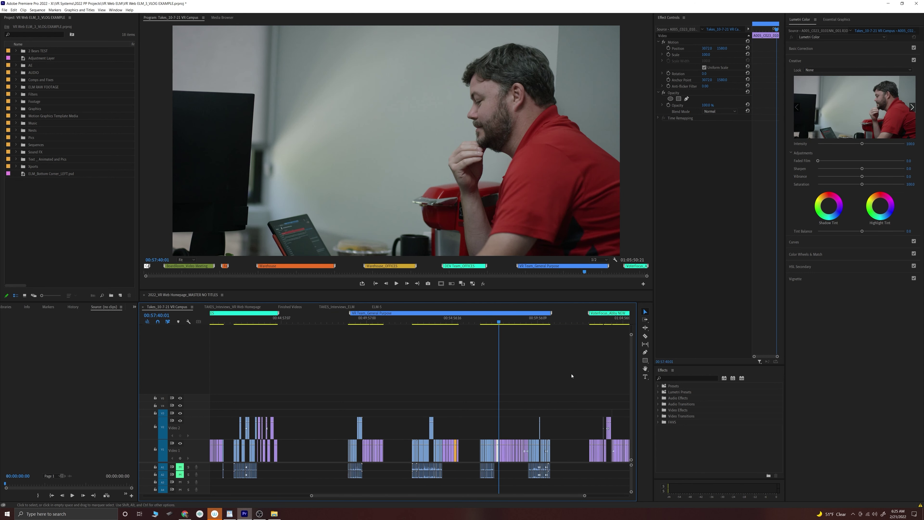
scroll(513, 388, down, 5)
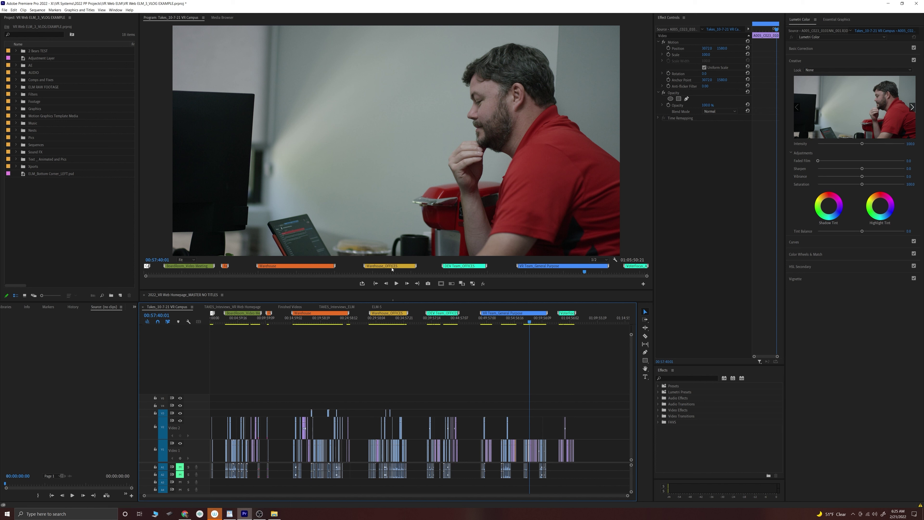
- Examine the clips in the DEV Team_OFFICES marker section of the campus takes sequence up close
click(452, 320)
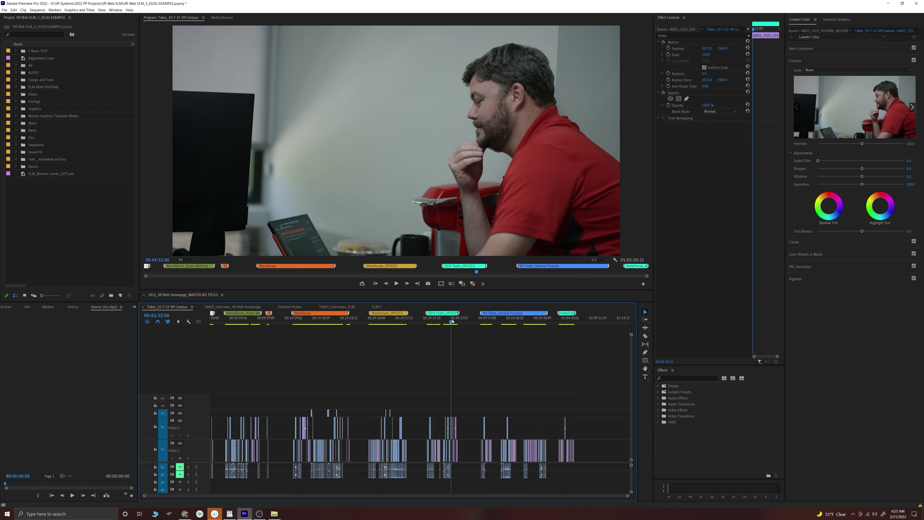
key(=)
key(=)
key(=)
key(=)
scroll(452, 392, up, 10)
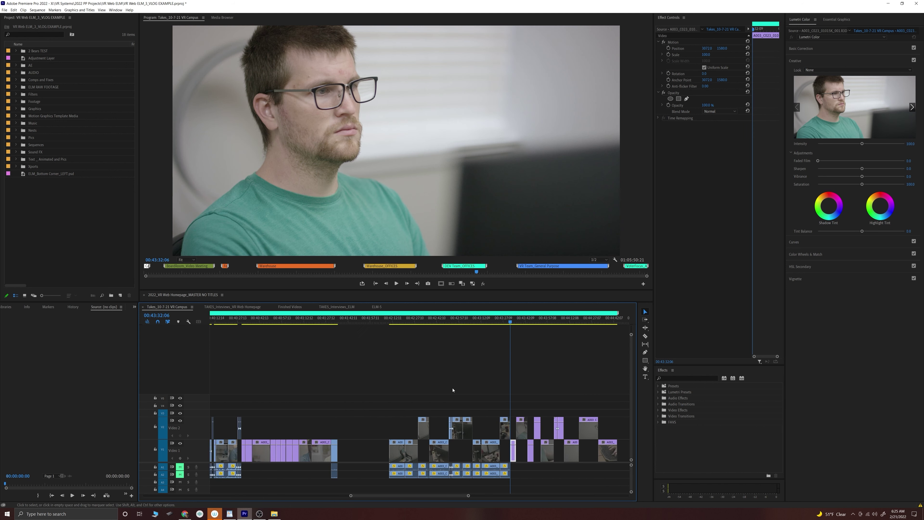
scroll(464, 388, up, 1)
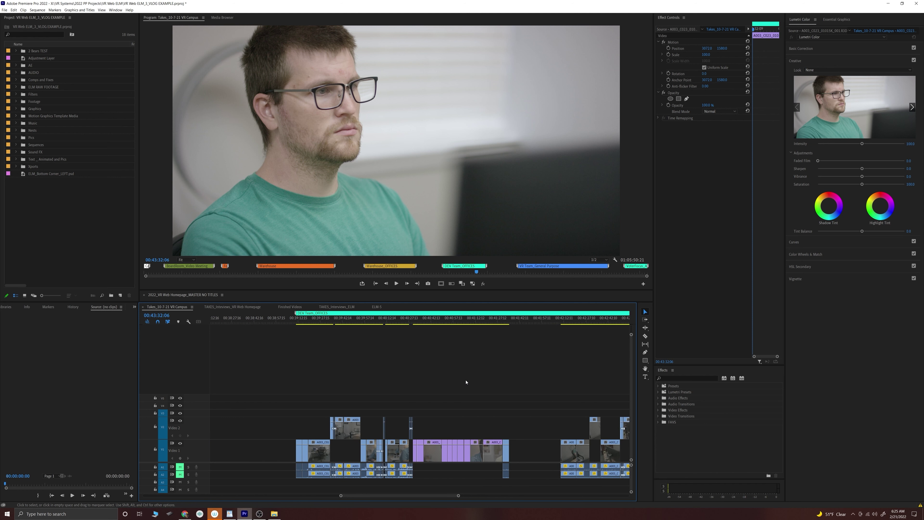
- Jump to the Warehouse, Boardroom_Video Meeting and last campus section by their markers and preview the footage there
click(297, 266)
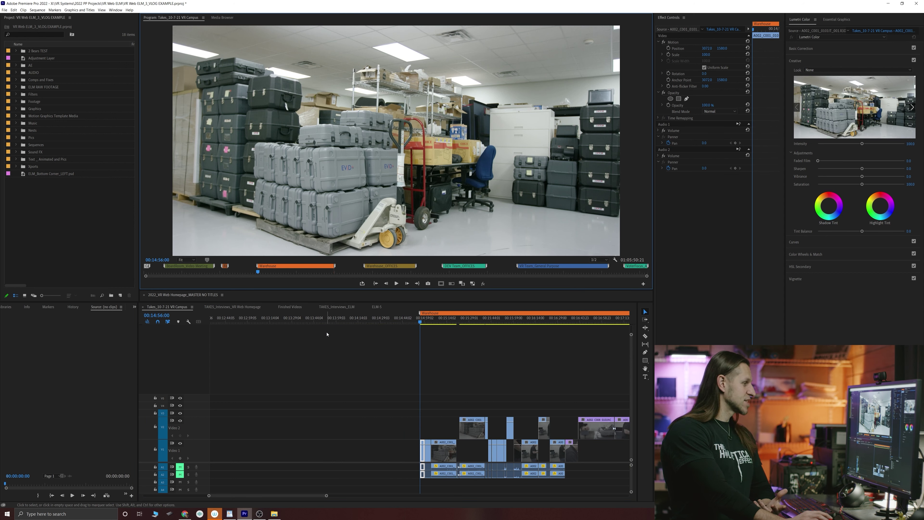
click(184, 267)
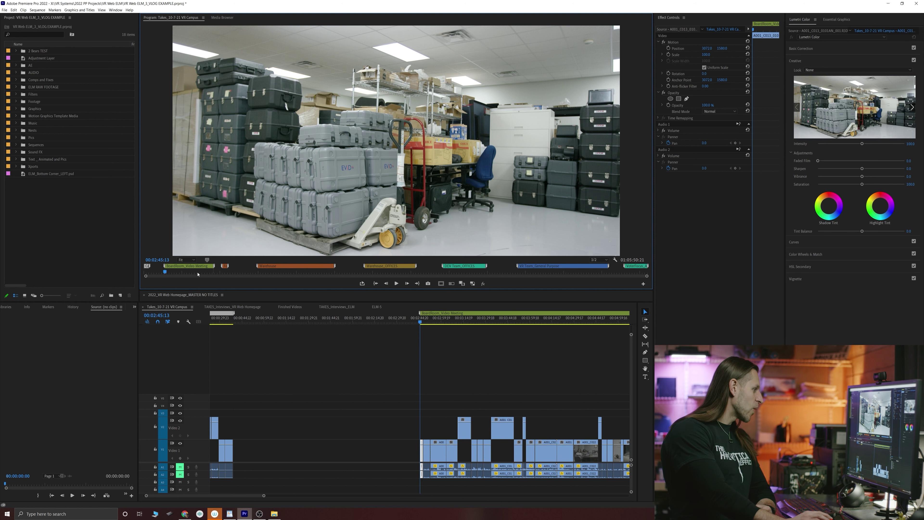
mouse_move(441, 321)
mouse_down()
mouse_move(533, 330)
mouse_move(456, 330)
mouse_up()
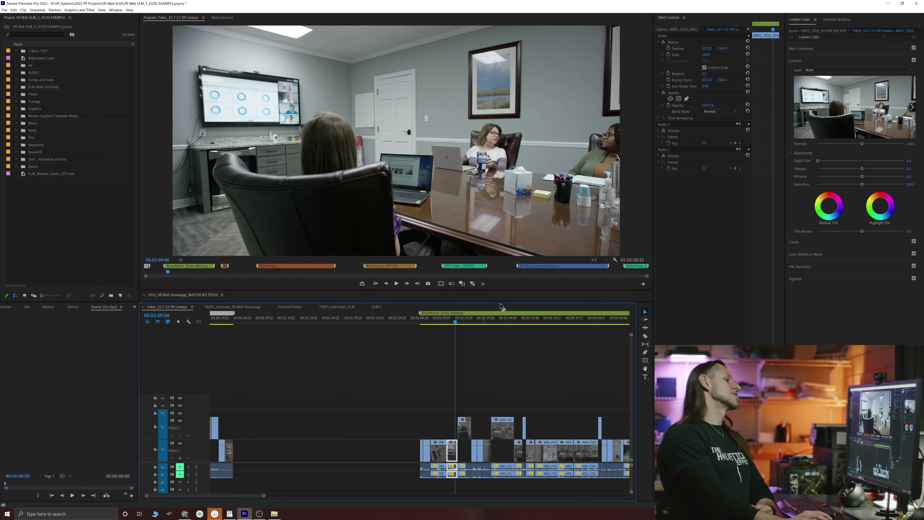
click(636, 267)
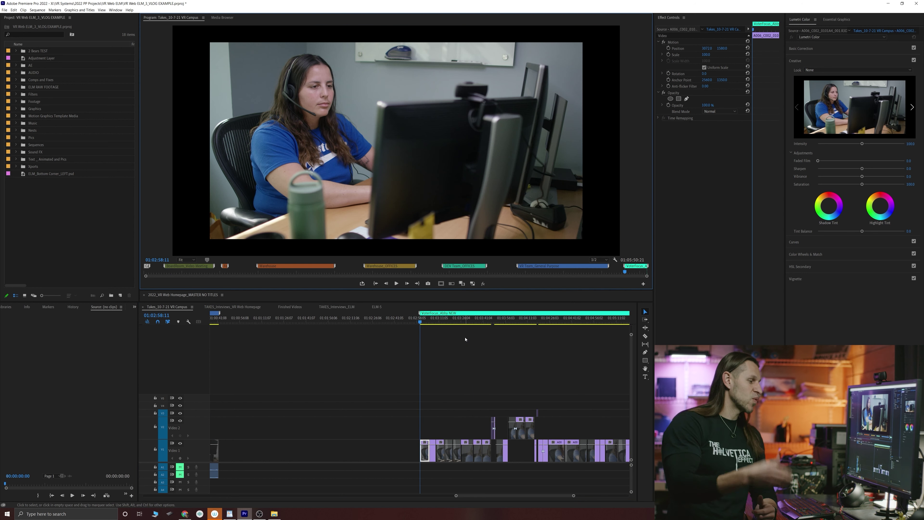
click(483, 320)
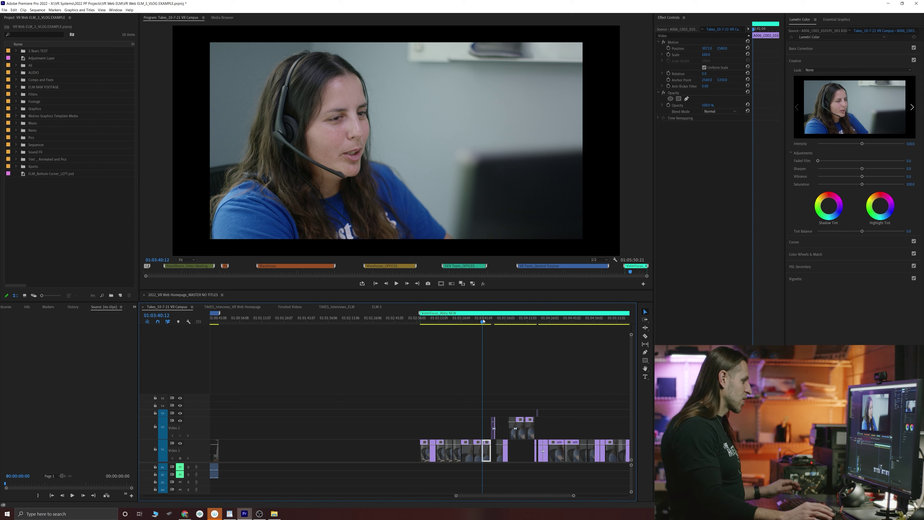
- Open the TAKES_Inteviews_VR Web Homepage sequence and inspect its Customer Feedback marker section up close
click(242, 307)
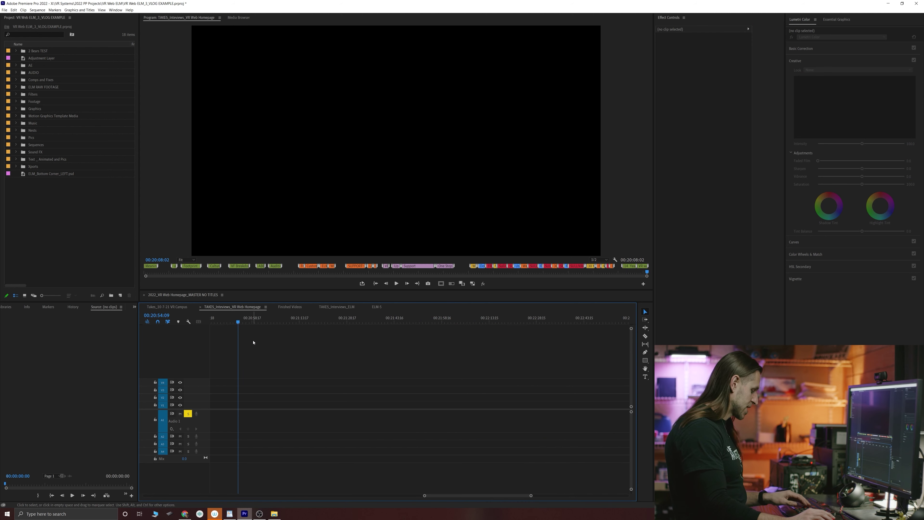
key(backslash)
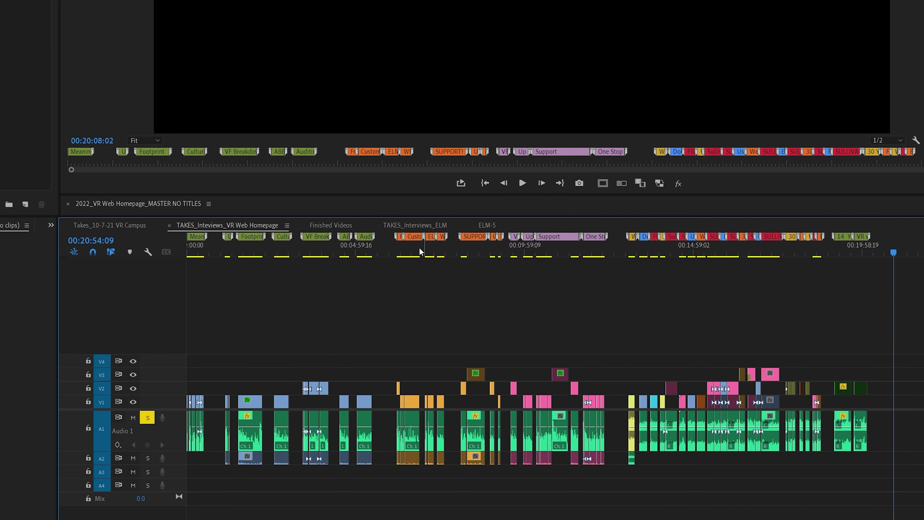
click(418, 249)
key(=)
key(=)
key(=)
key(=)
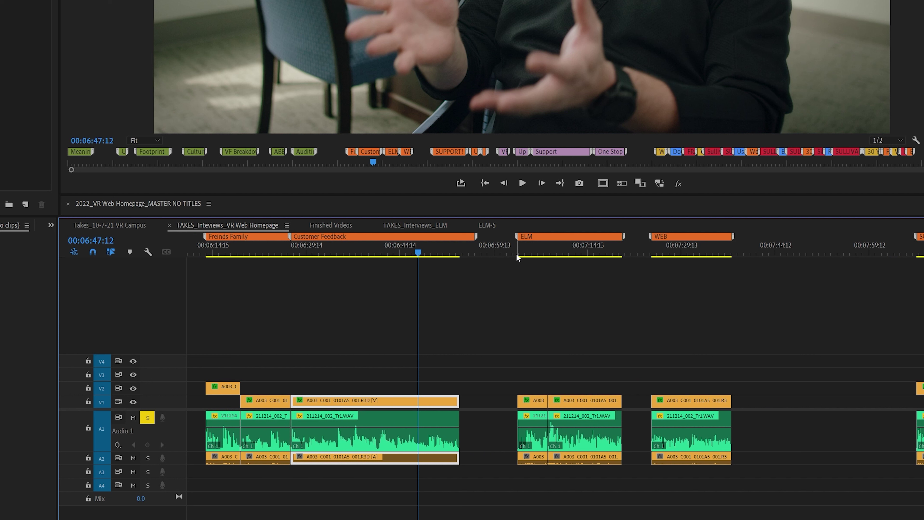
- Preview the interview clips in the ELM, WEB, SUPPORT! and following orange marker section
click(575, 249)
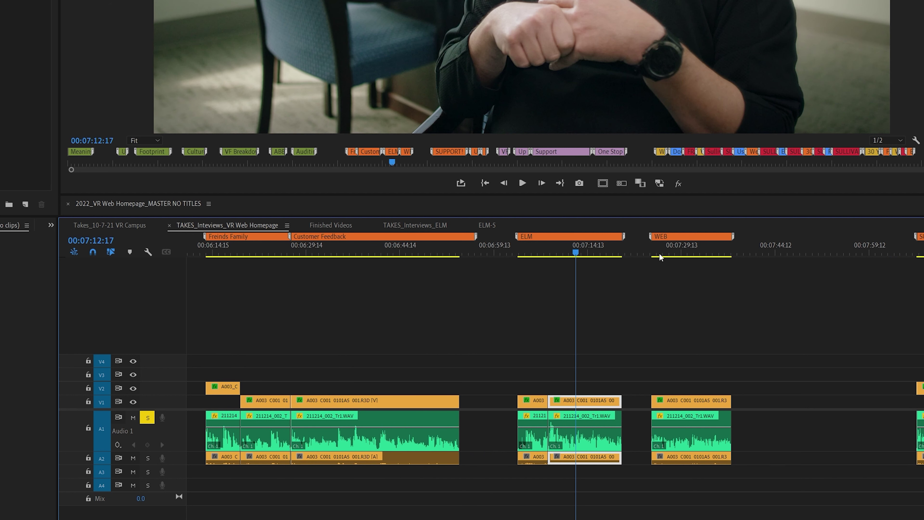
click(690, 251)
key(-)
click(778, 251)
scroll(763, 351, down, 2)
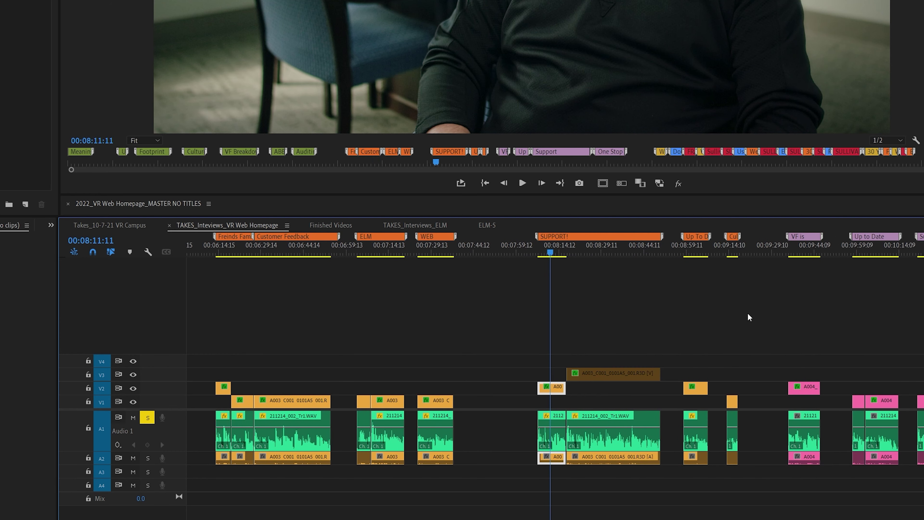
click(695, 255)
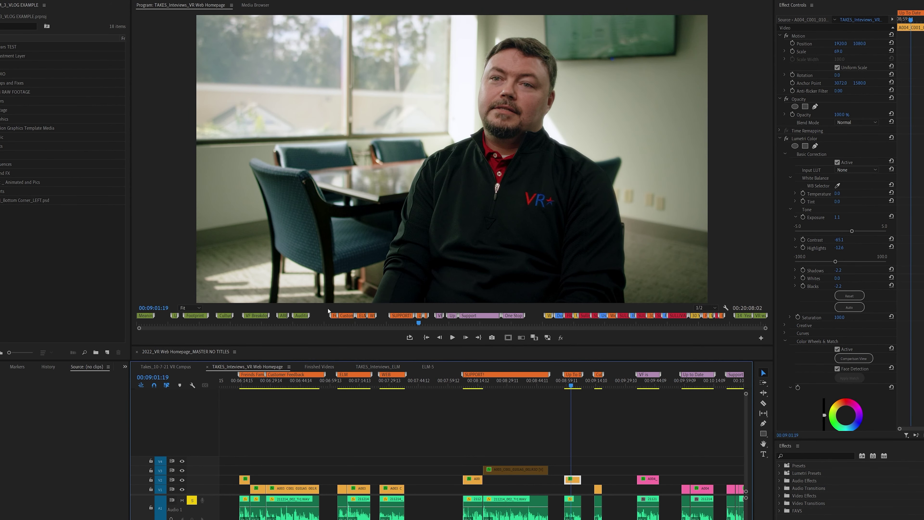
- Jump to the VF Breakdown 30 years marker and preview the interview clips in its section
click(255, 315)
drag(497, 390, 491, 393)
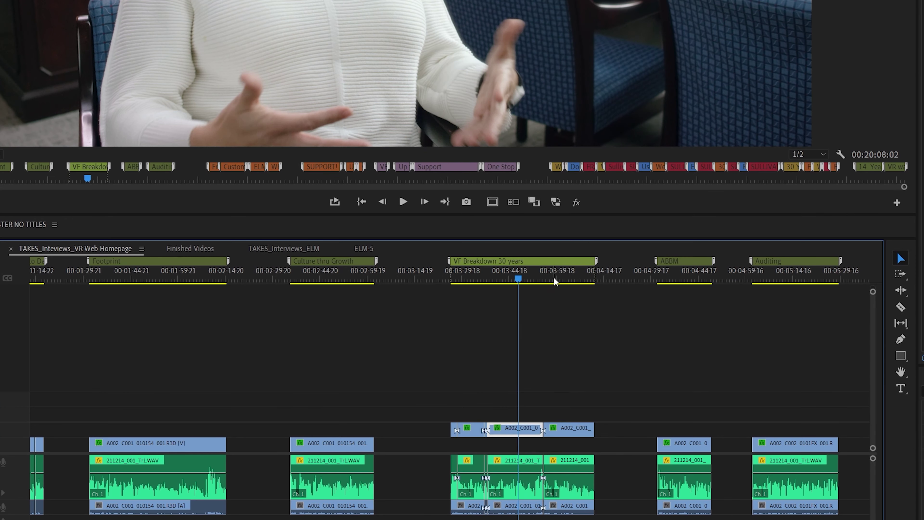
click(546, 384)
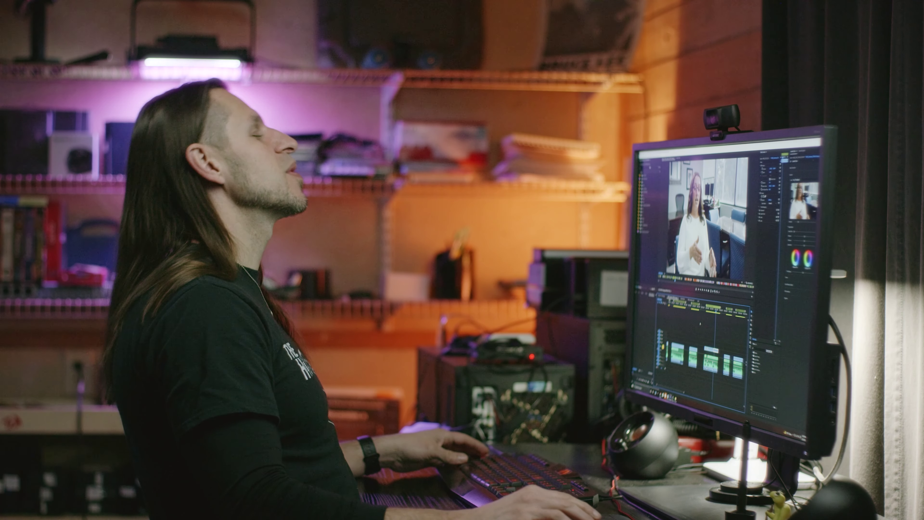
- Add a marker at 00:22:50:04, at the start of the unmarked clips near the sequence's end
key(Up)
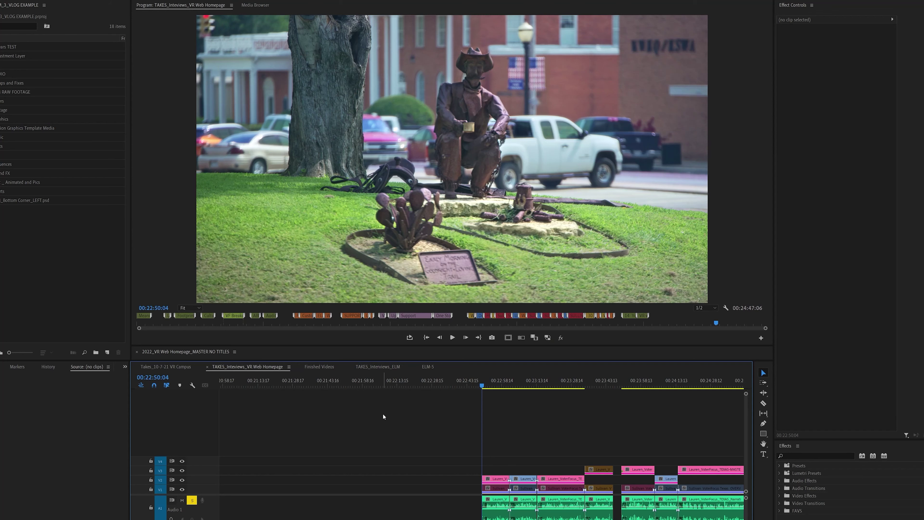
click(180, 385)
drag(502, 439, 494, 488)
- Preview the unmarked clips near the sequence's end and enlarge the Video 2 track to show clip thumbnails
click(510, 385)
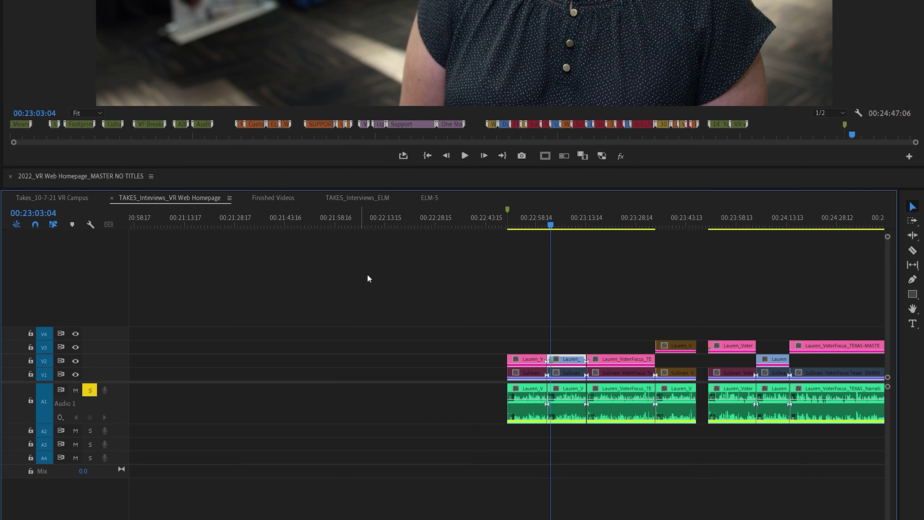
click(570, 220)
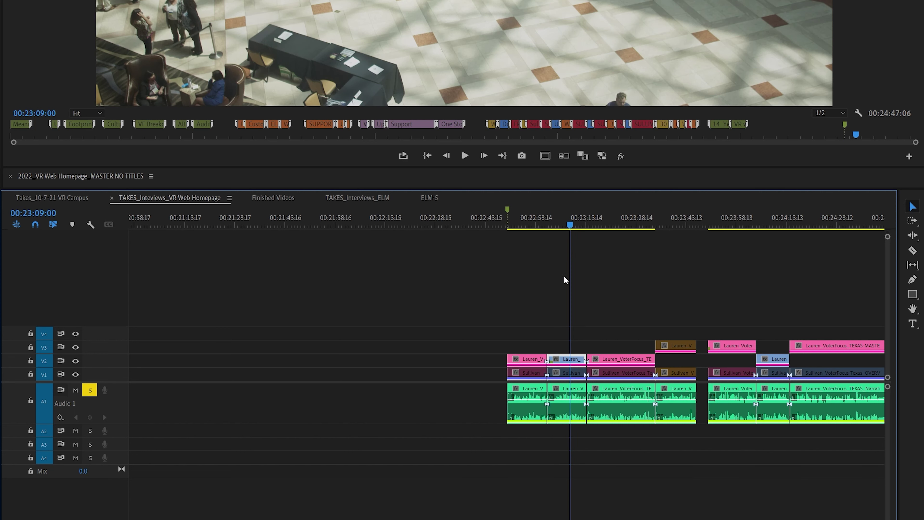
click(600, 229)
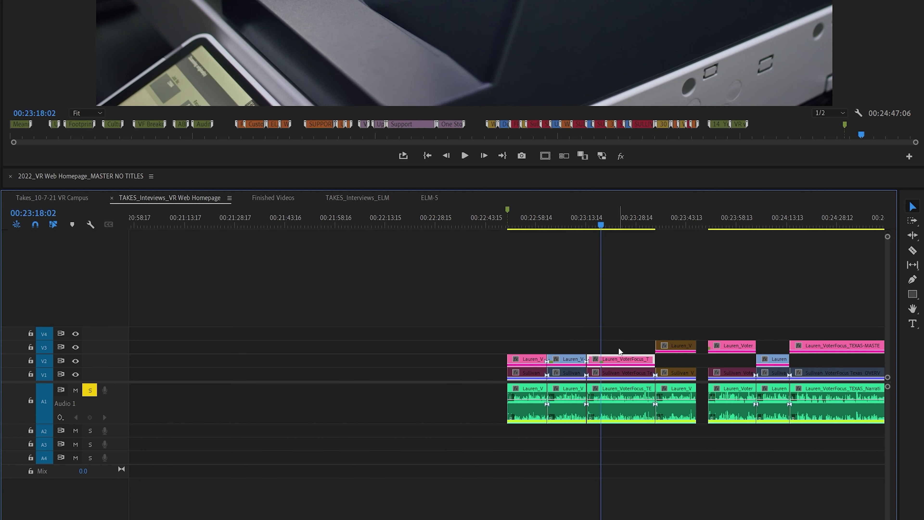
key(ctrl+=)
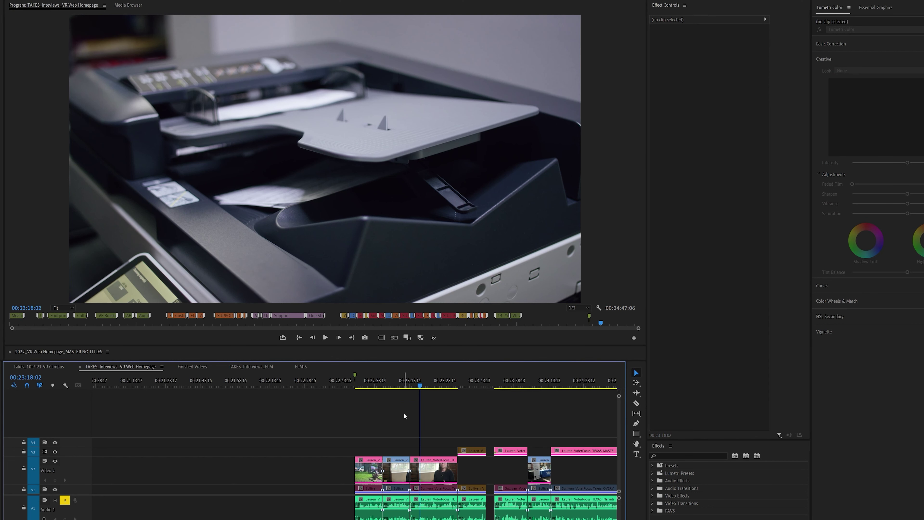
- Add a marker at 00:22:49:18, just before the first unmarked clip, with no clip selected
click(344, 387)
click(353, 386)
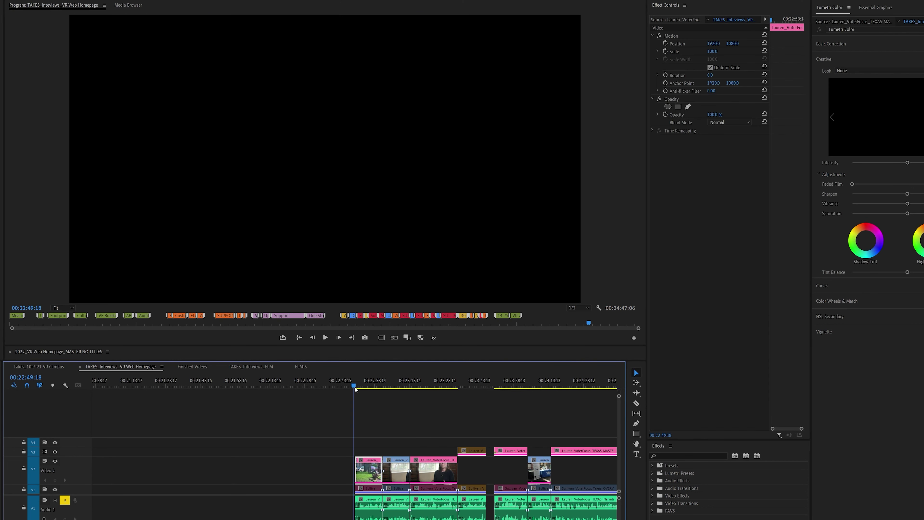
click(310, 443)
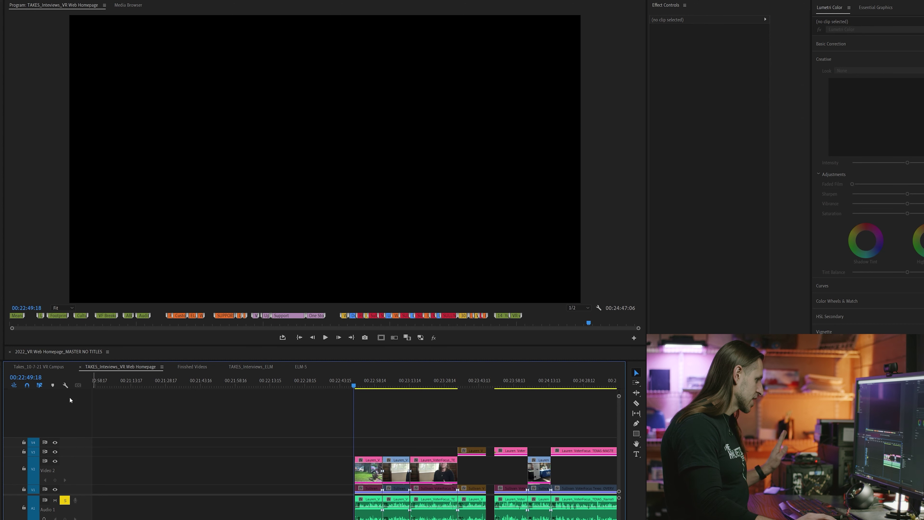
key(m)
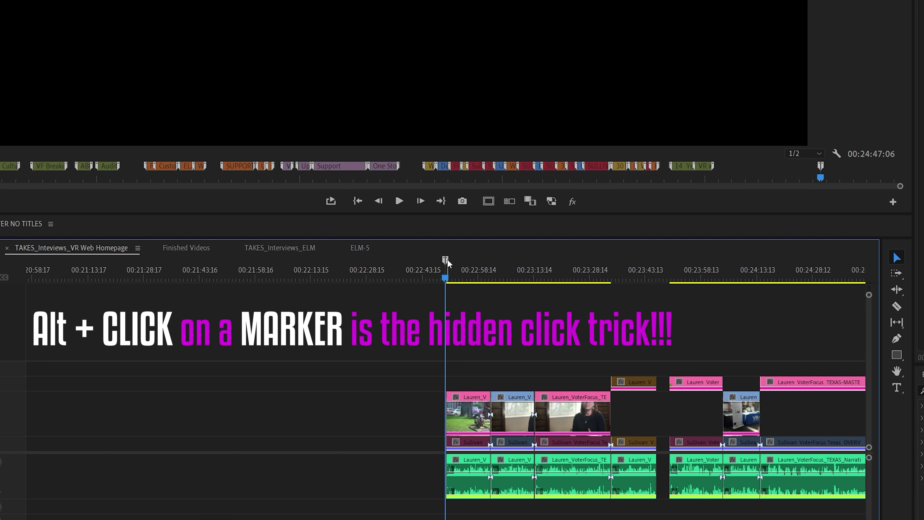
- Split the new marker into a range and stretch its end over the unmarked clips to about 00:24:31:11
drag(447, 258, 624, 271)
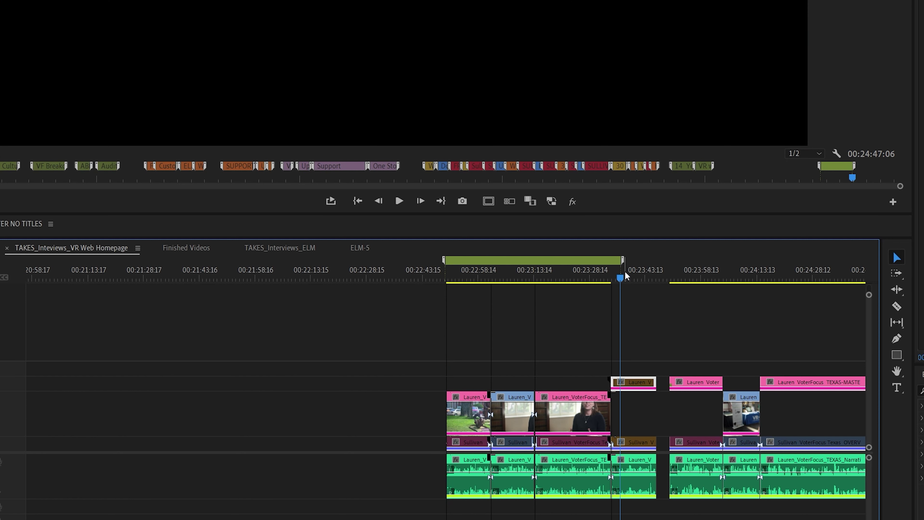
drag(626, 275, 627, 275)
drag(622, 259, 690, 265)
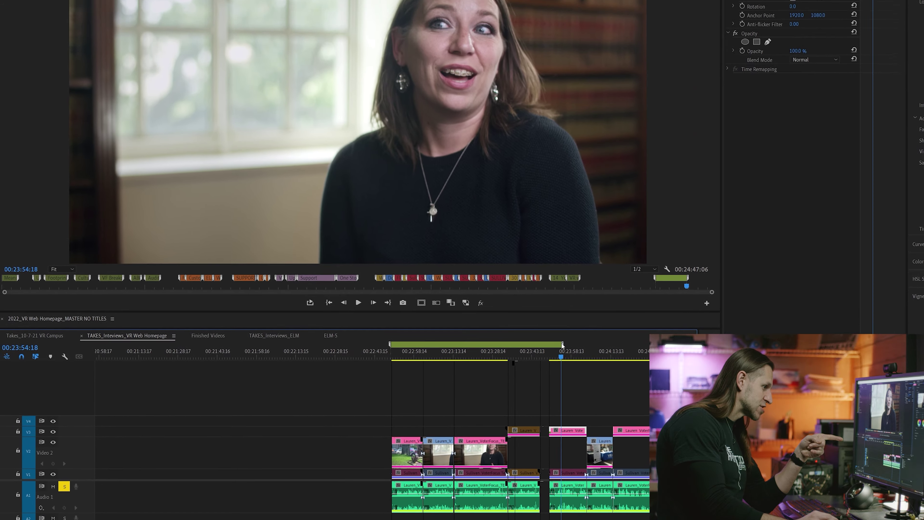
drag(563, 345, 661, 344)
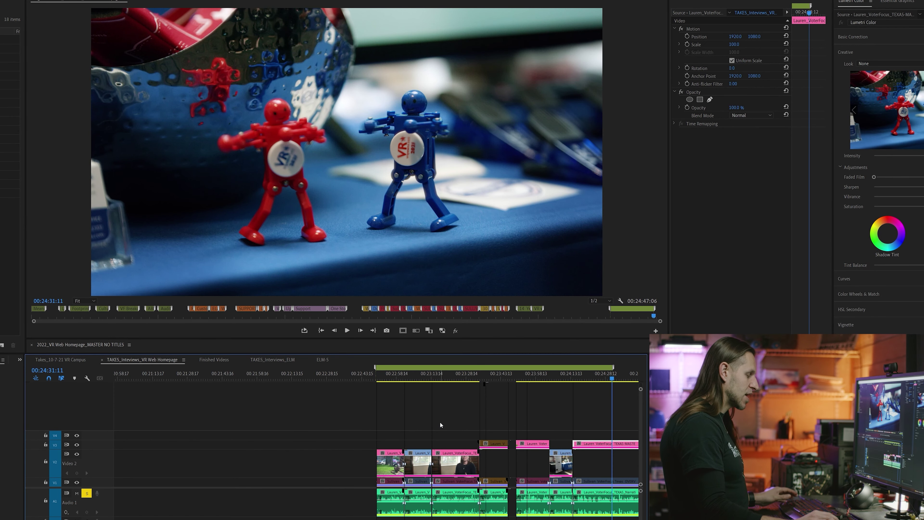
scroll(439, 422, down, 2)
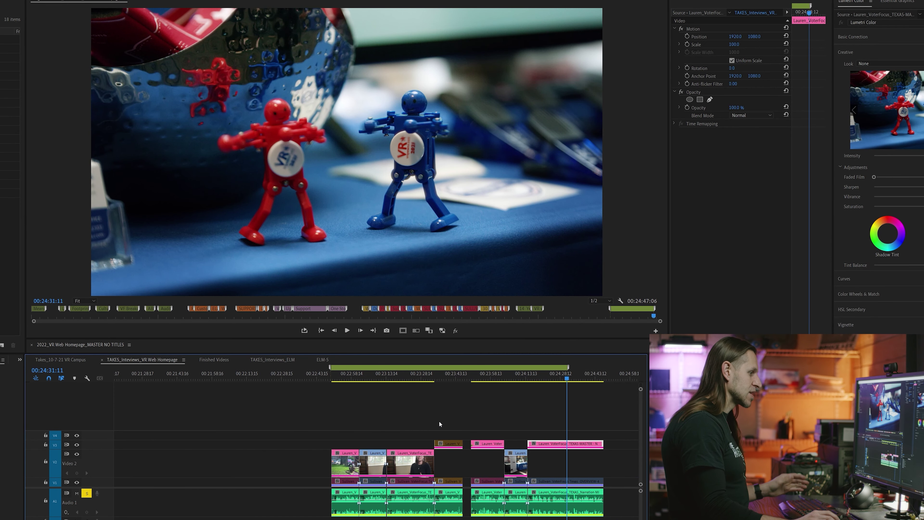
- Name the new range marker "Fotoage example" and set its color to orange
double_click(411, 369)
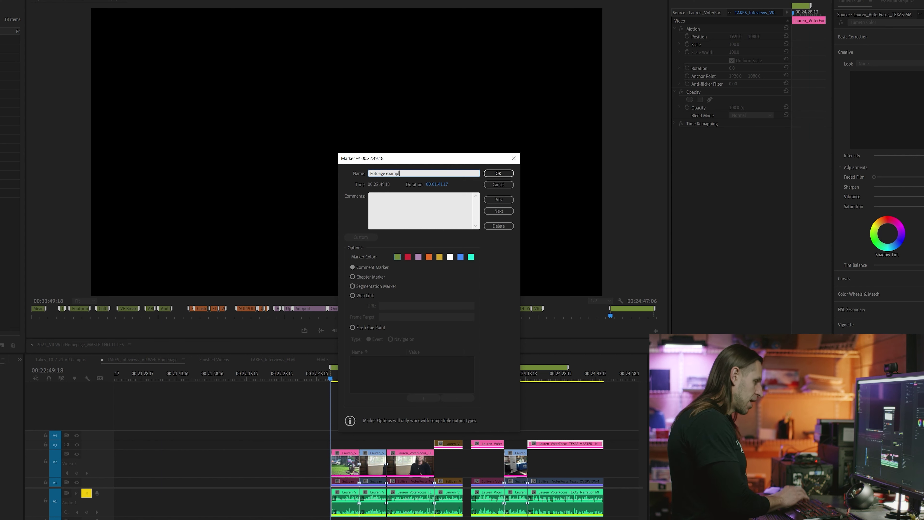
click(428, 257)
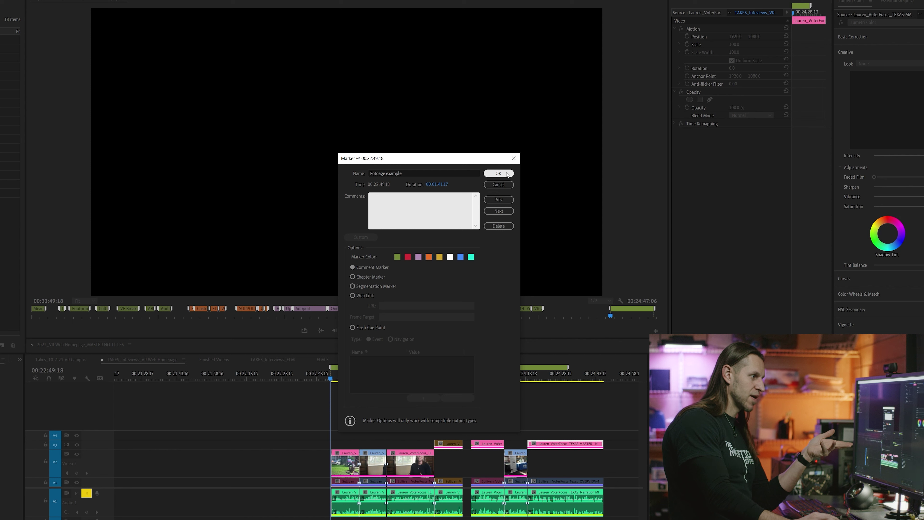
click(498, 173)
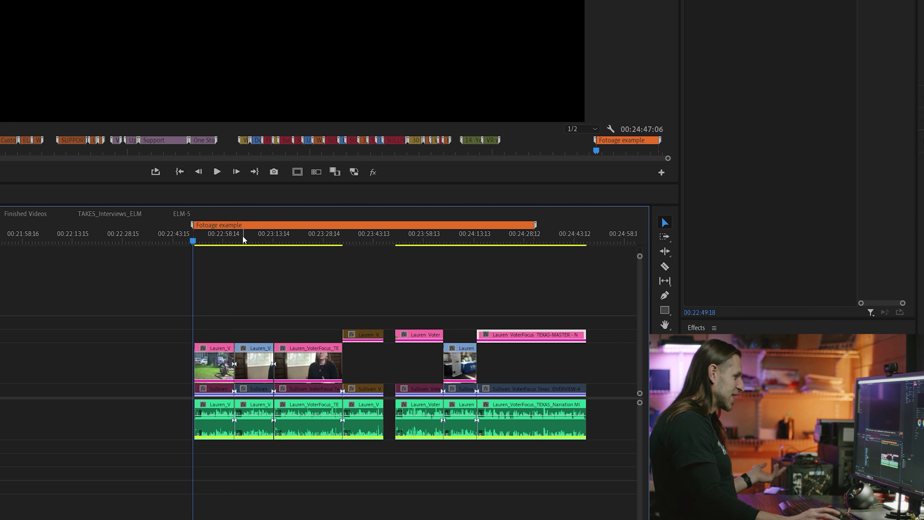
- Extend the Fotoage example marker's end to the end of the last clip
mouse_move(244, 227)
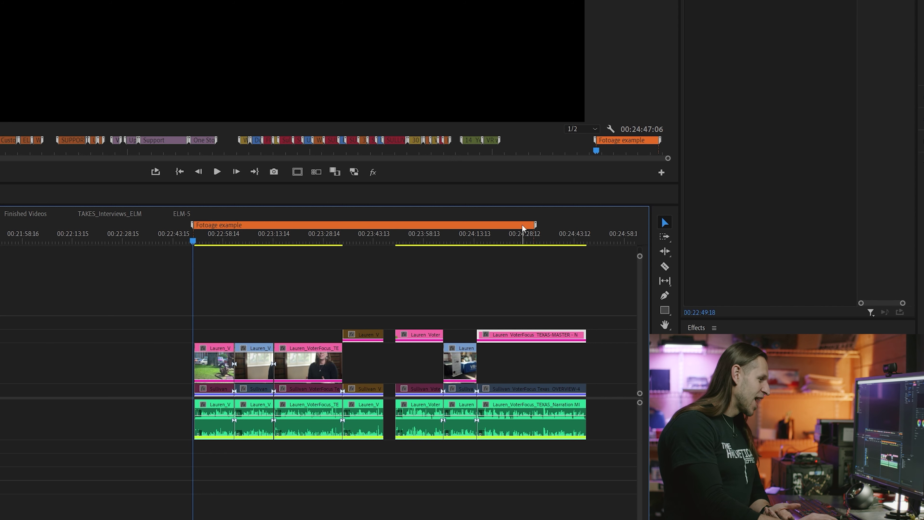
drag(536, 228, 588, 226)
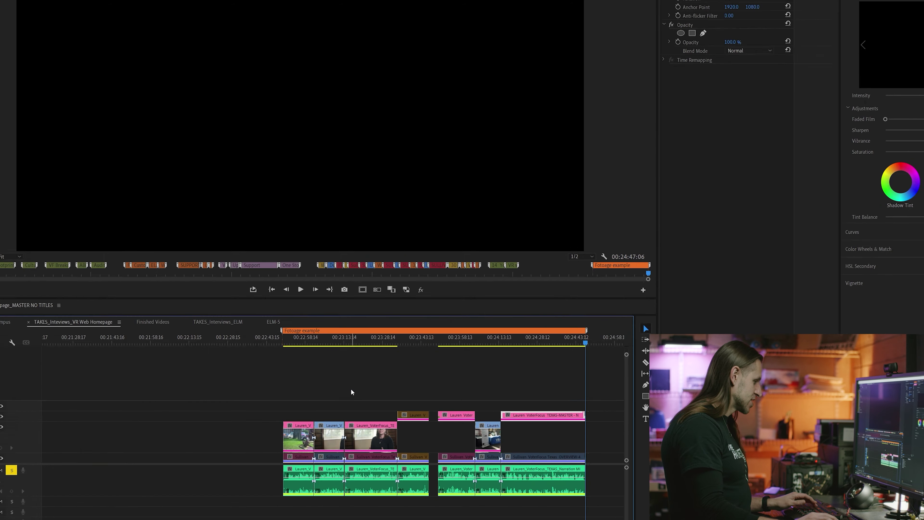
- Add a marker at 00:27:47:11 in the empty area after the last clip and stretch it into a range about four minutes long
key(backslash)
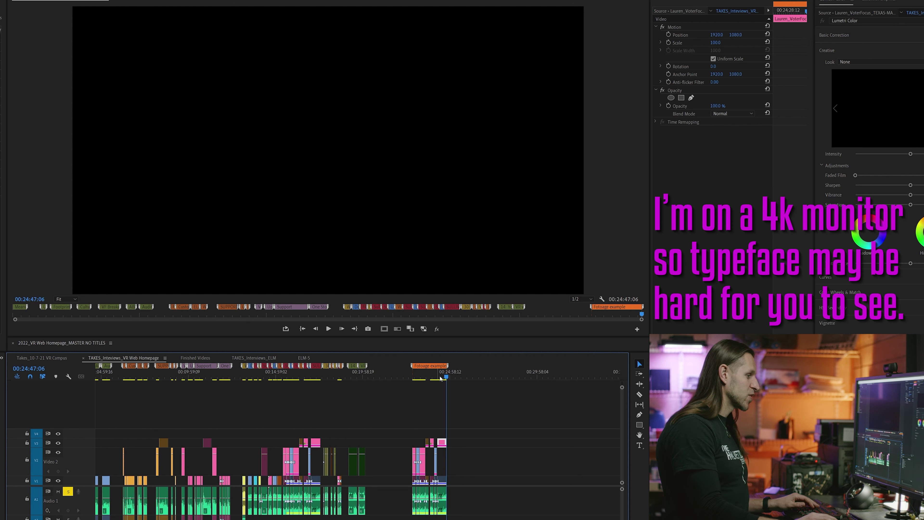
click(457, 376)
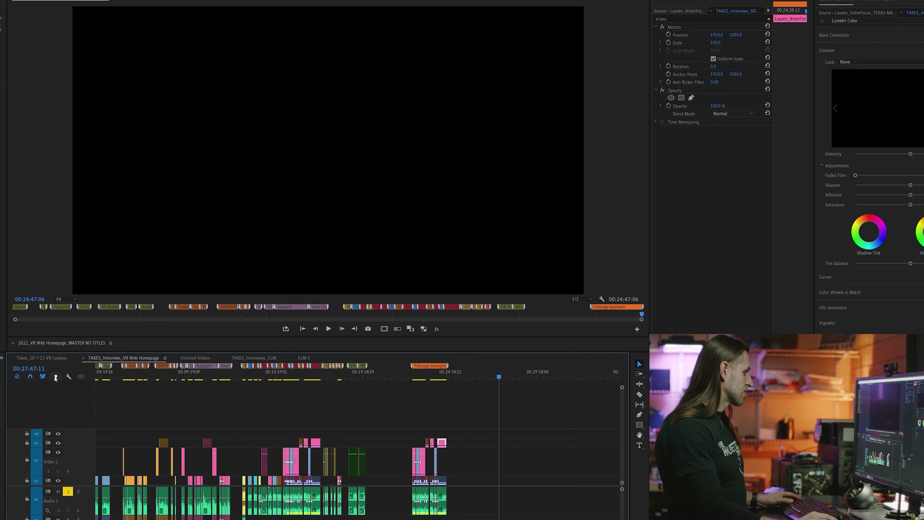
key(m)
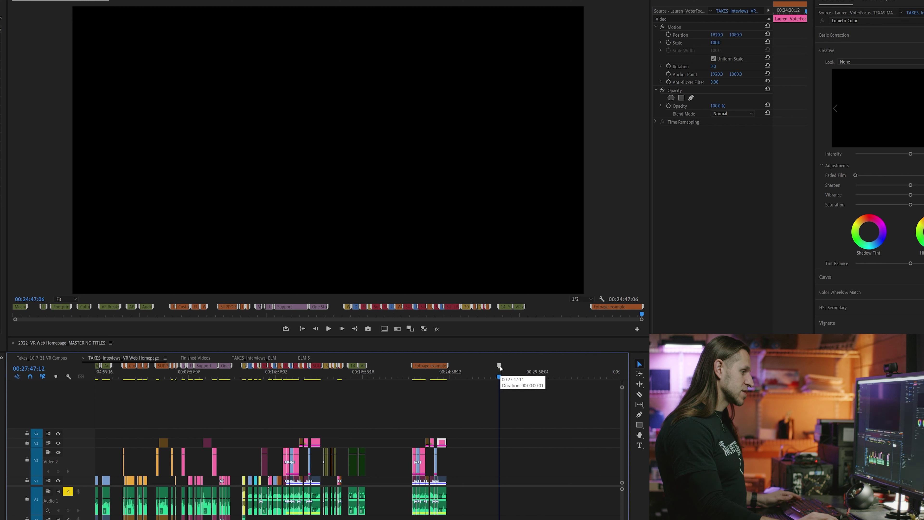
drag(499, 365, 570, 365)
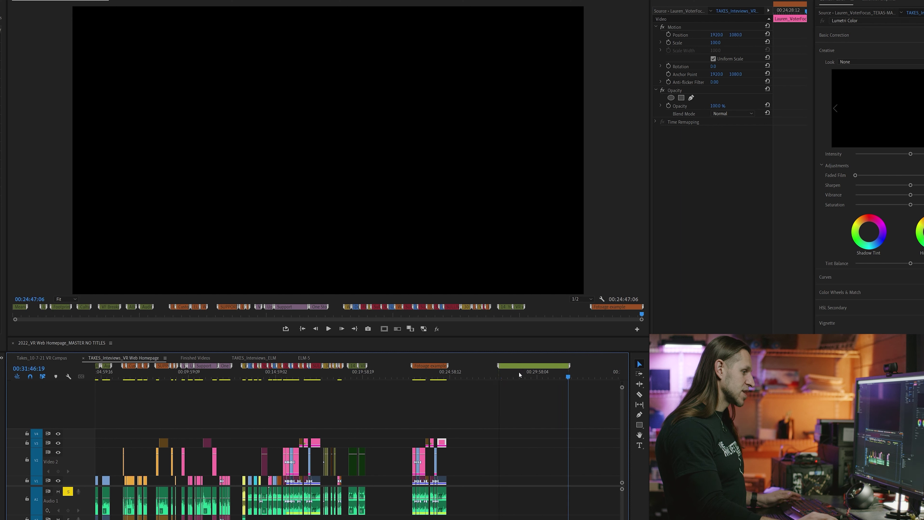
- Move the new range marker so that it starts at 00:29:54:05, and place the playhead there
click(488, 372)
mouse_move(506, 373)
mouse_down()
mouse_move(586, 372)
mouse_move(511, 372)
mouse_move(570, 372)
mouse_up()
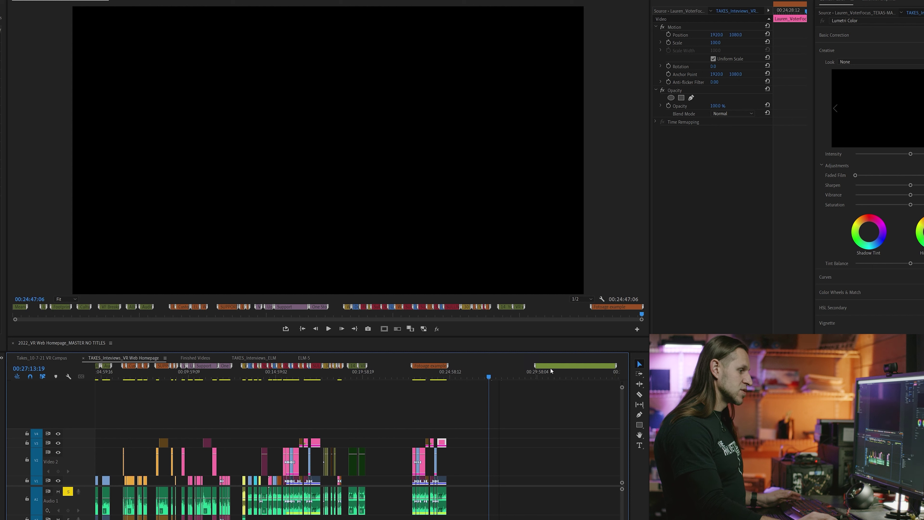
click(535, 372)
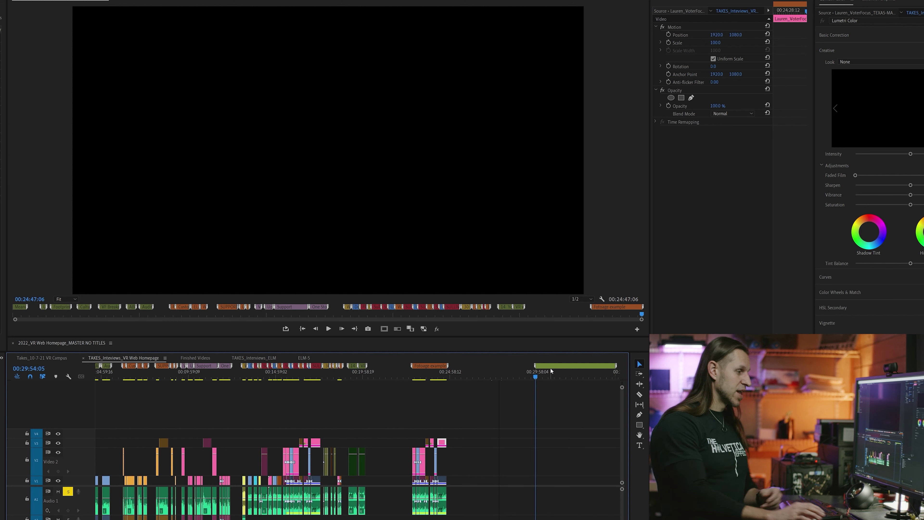
- Name the range marker starting at 00:29:54:05 "Title Is Great"
double_click(555, 365)
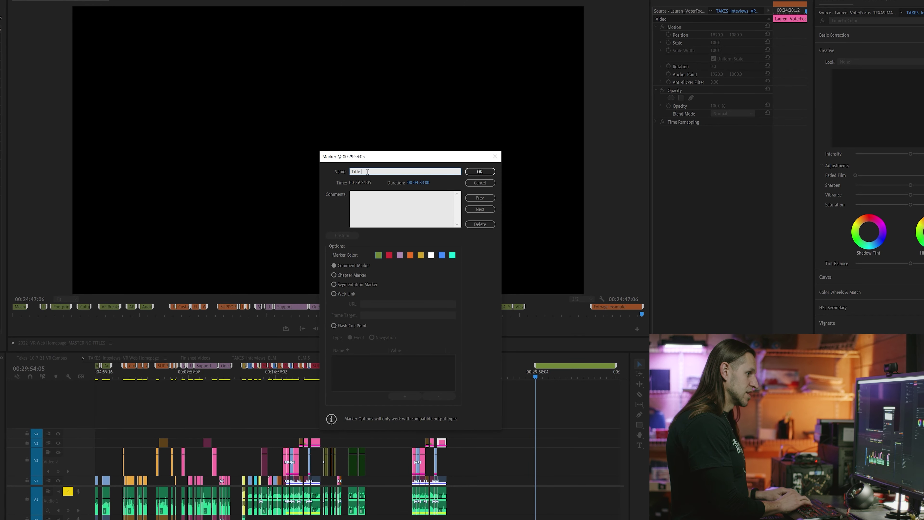
text(Great)
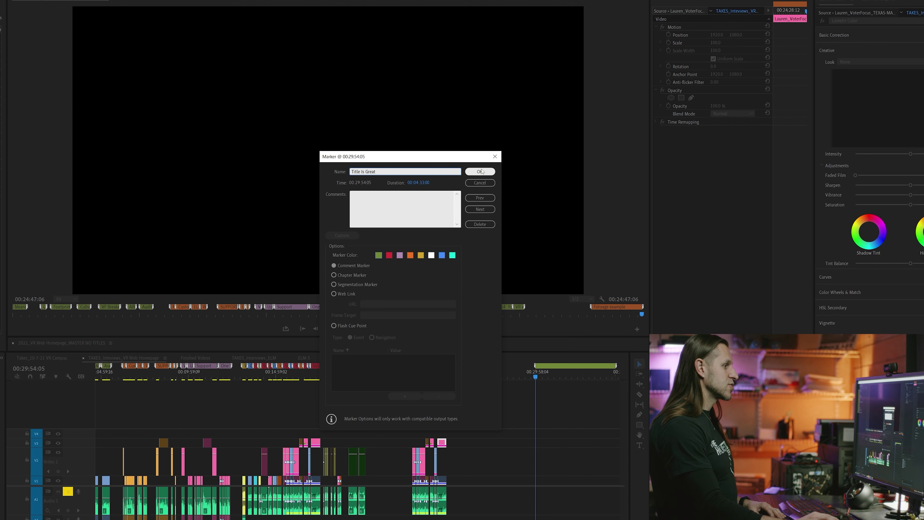
key(Return)
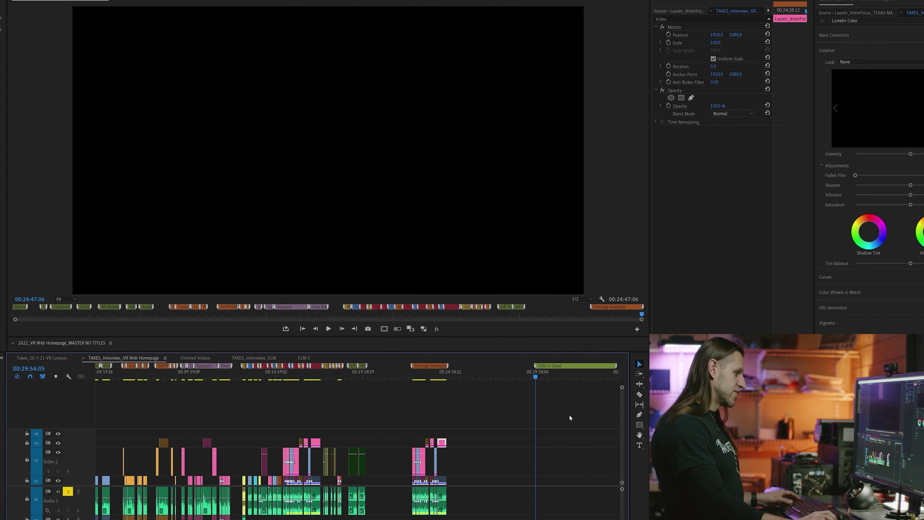
- Clear the clip selection and switch to the Takes_10-7-21 VR Campus sequence
scroll(569, 415, up, 3)
scroll(570, 415, down, 5)
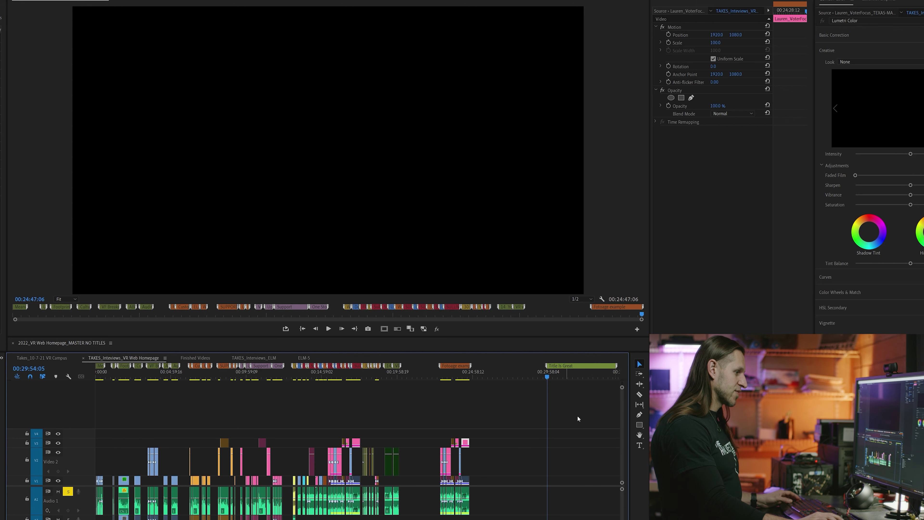
click(584, 415)
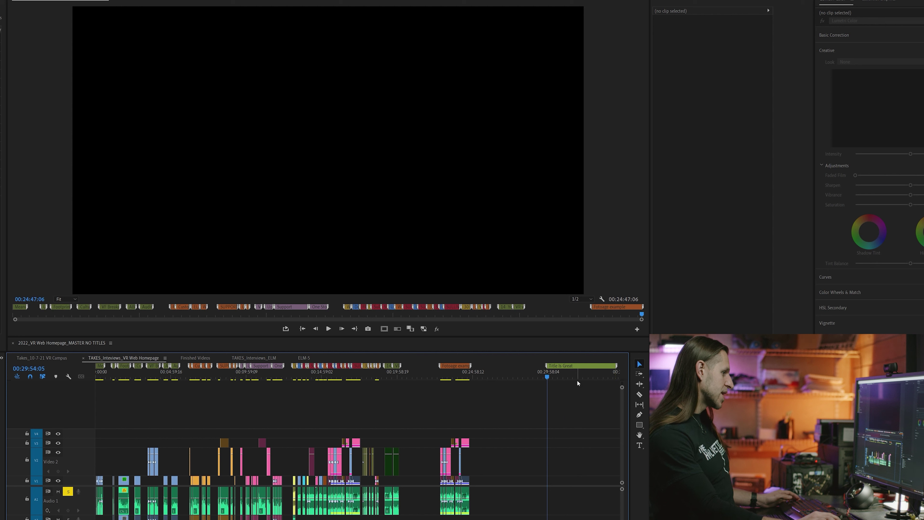
click(42, 357)
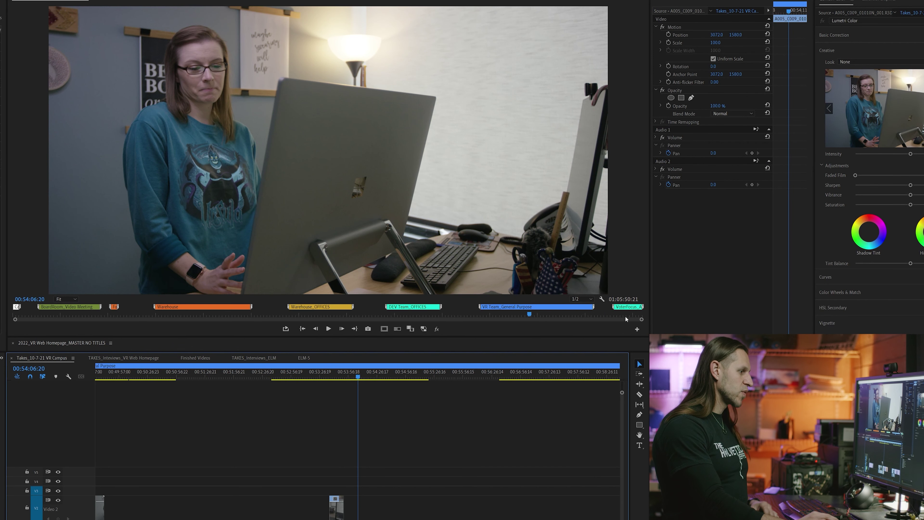
- Inspect the range markers near the sequence's end, return to the full marker overview, and go to the start of the BoardRoom_Video Meeting marker
mouse_move(641, 320)
mouse_down()
mouse_move(503, 320)
mouse_move(672, 321)
mouse_move(564, 322)
mouse_move(618, 321)
mouse_up()
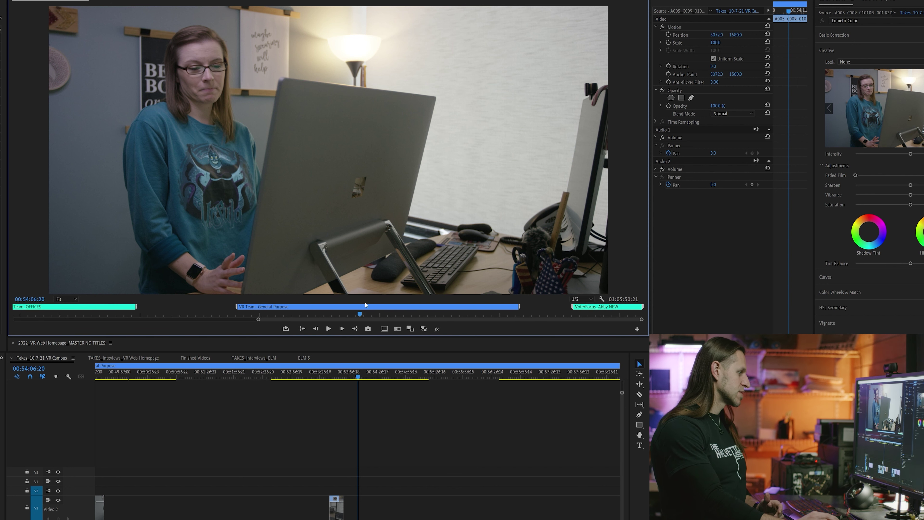
mouse_move(420, 323)
mouse_down()
mouse_move(183, 322)
mouse_move(423, 326)
mouse_up()
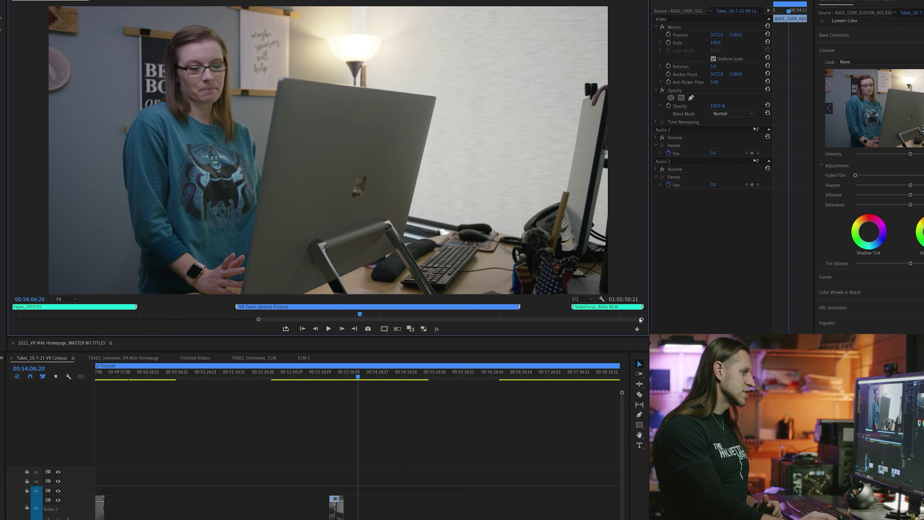
drag(259, 320, 3, 319)
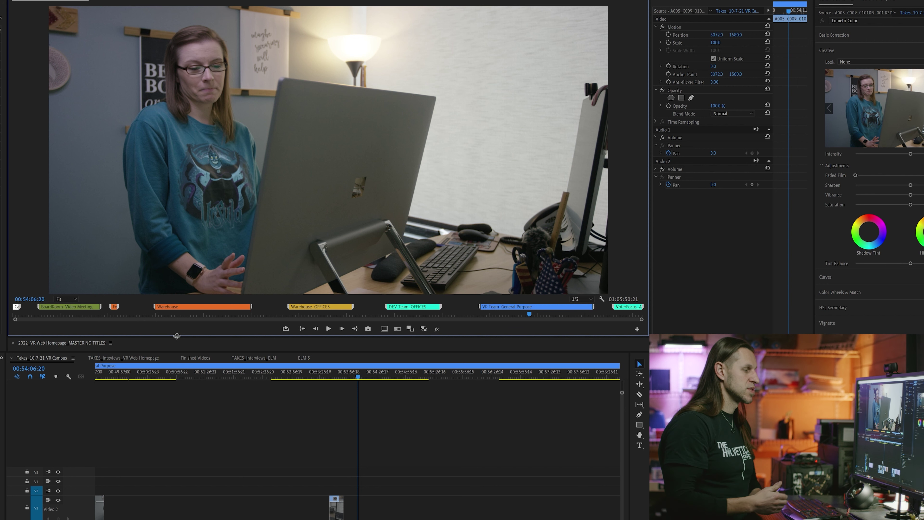
click(73, 308)
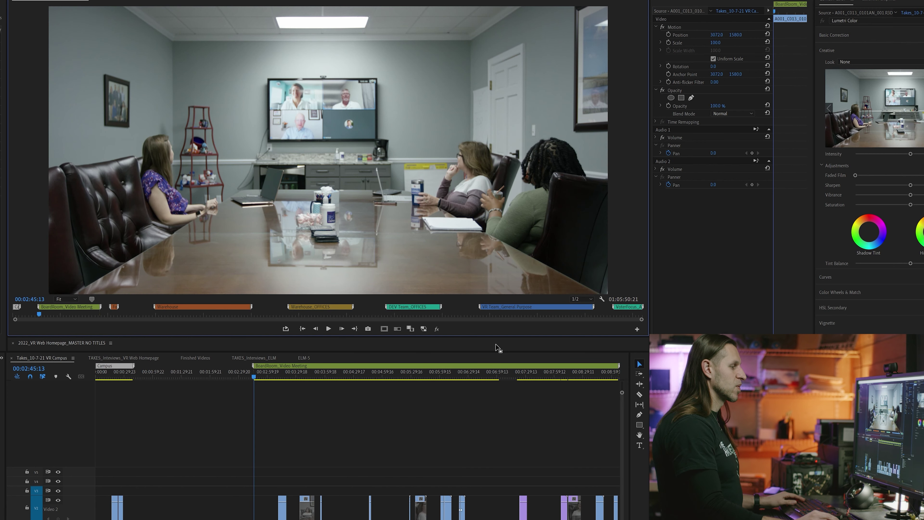